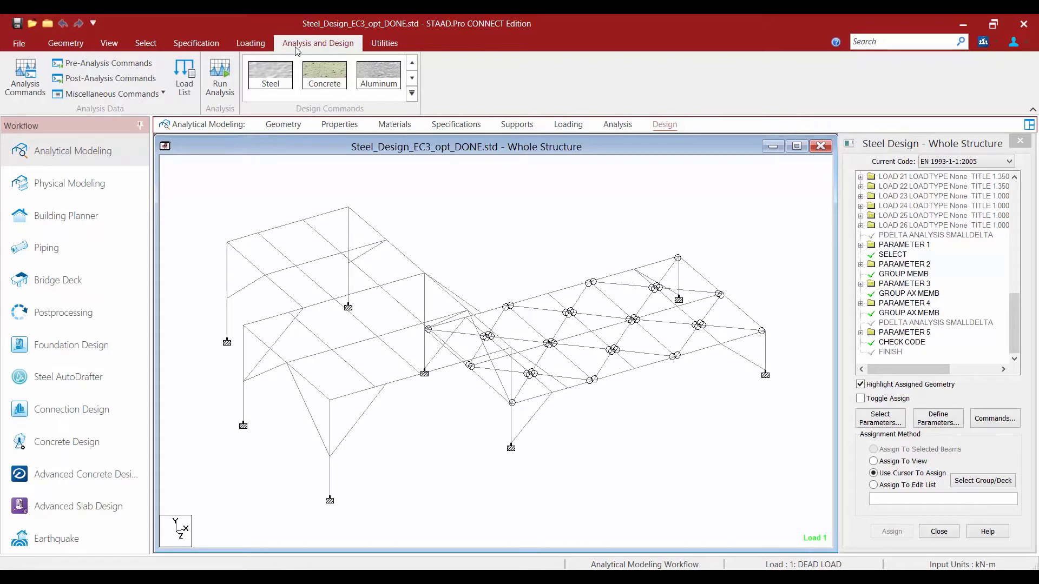
- Run the analysis and steel design, check the run's error and warning summary, and open the output file
{"action": "left_click", "coordinate": [226, 90]}
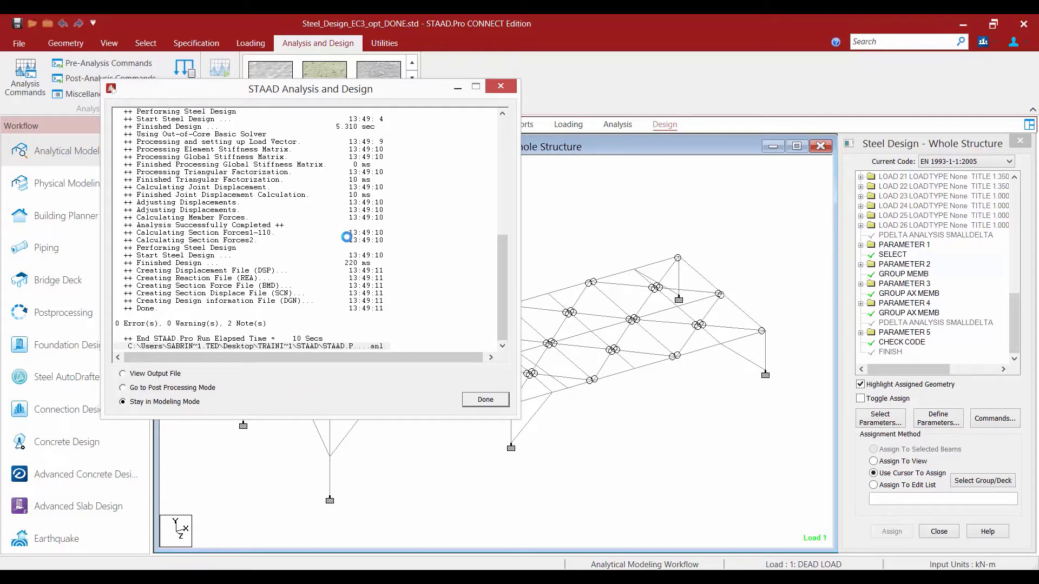
{"action": "triple_click", "coordinate": [165, 325]}
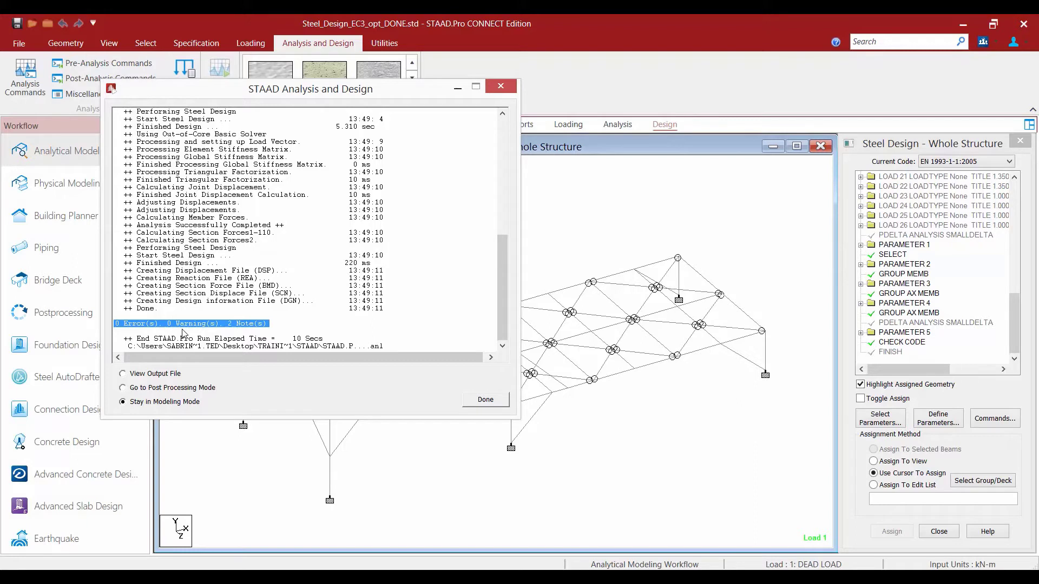
{"action": "left_click", "coordinate": [123, 374]}
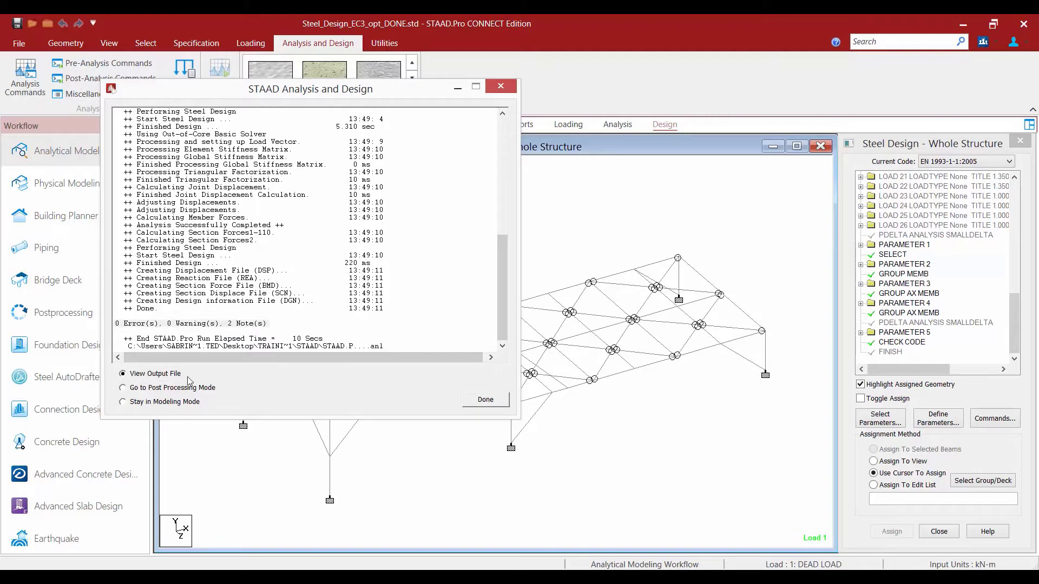
{"action": "left_click", "coordinate": [490, 400]}
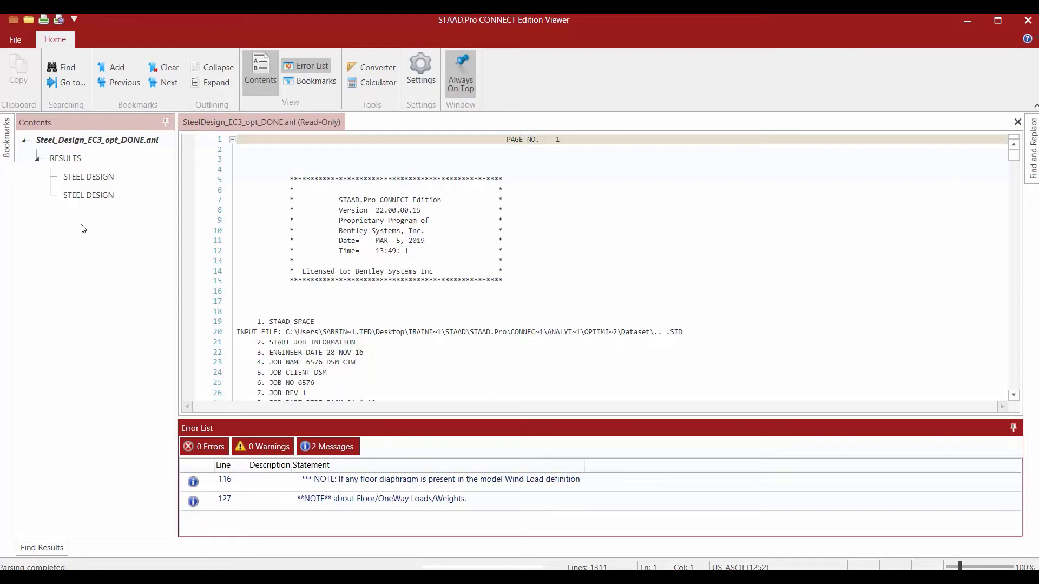
- Examine the member selection results in the output file's first STEEL DESIGN section, through to the end of the tabulated results
{"action": "left_click", "coordinate": [86, 178]}
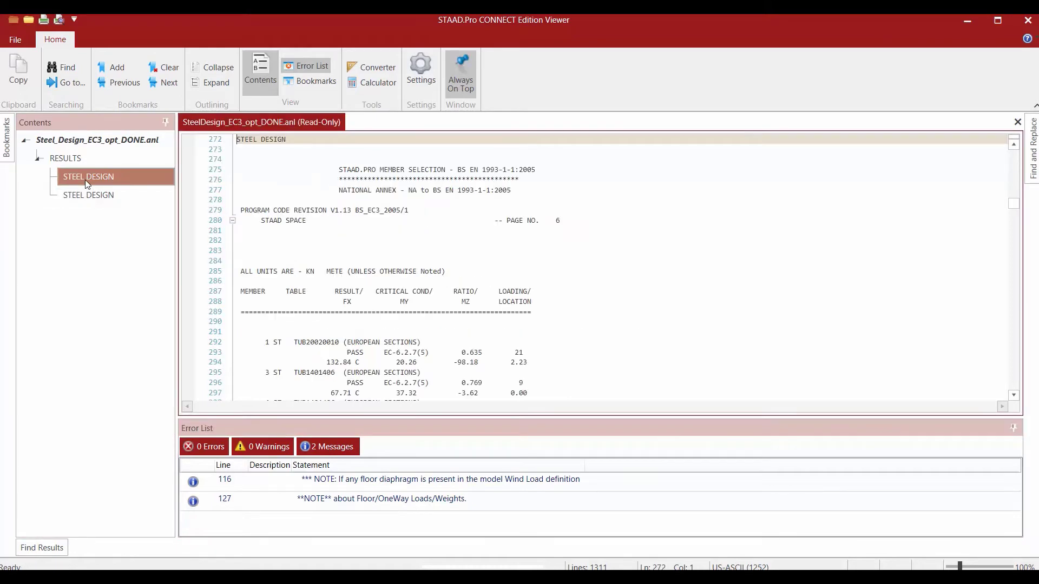
{"action": "left_click", "coordinate": [398, 291]}
{"action": "scroll", "coordinate": [399, 291], "scroll_direction": "down", "scroll_amount": 4}
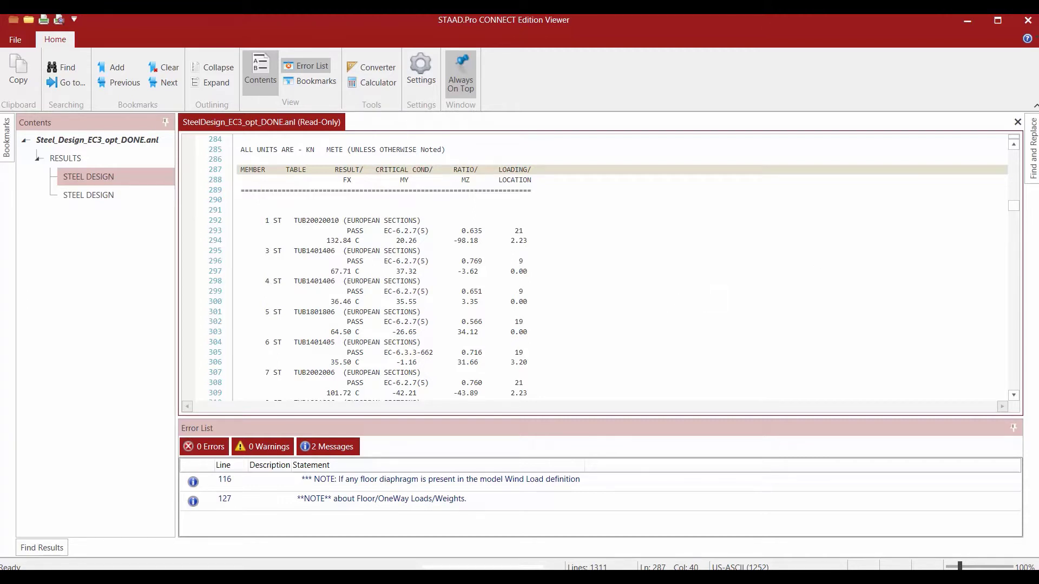
{"action": "left_click", "coordinate": [313, 323]}
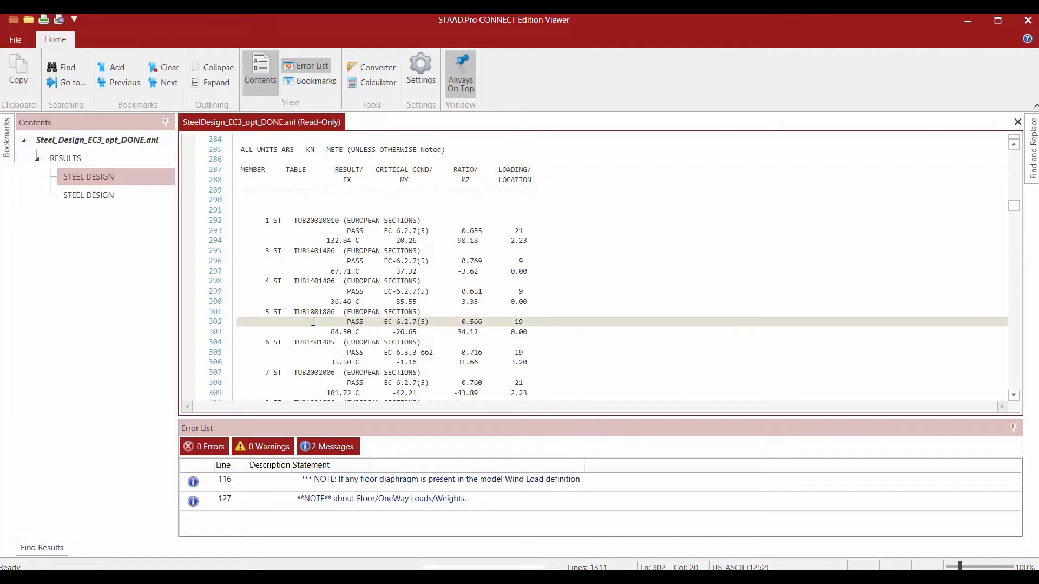
{"action": "scroll", "coordinate": [323, 309], "scroll_direction": "down", "scroll_amount": 8}
{"action": "scroll", "coordinate": [324, 309], "scroll_direction": "down", "scroll_amount": 20}
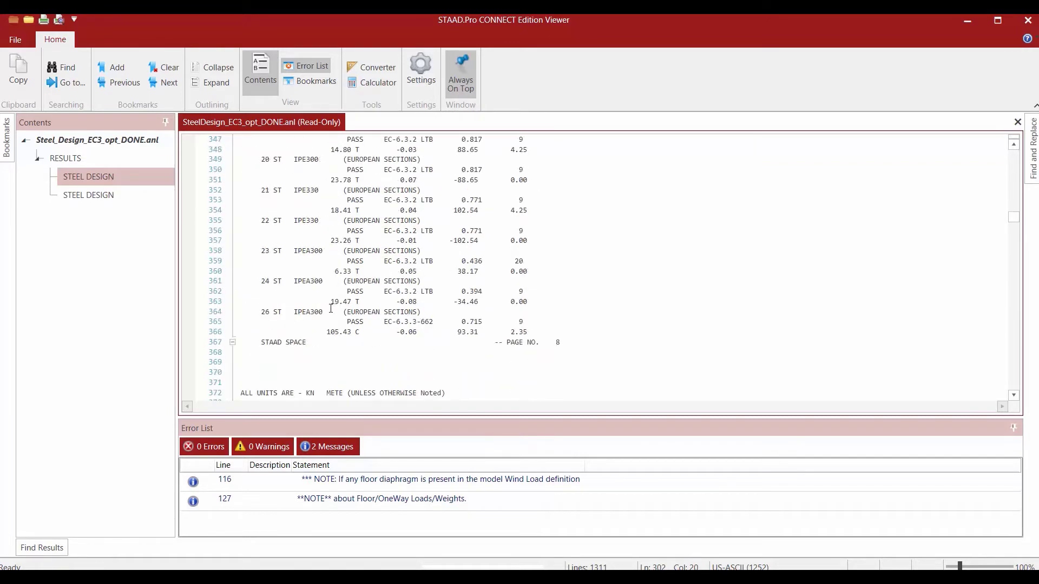
{"action": "scroll", "coordinate": [334, 308], "scroll_direction": "down", "scroll_amount": 20}
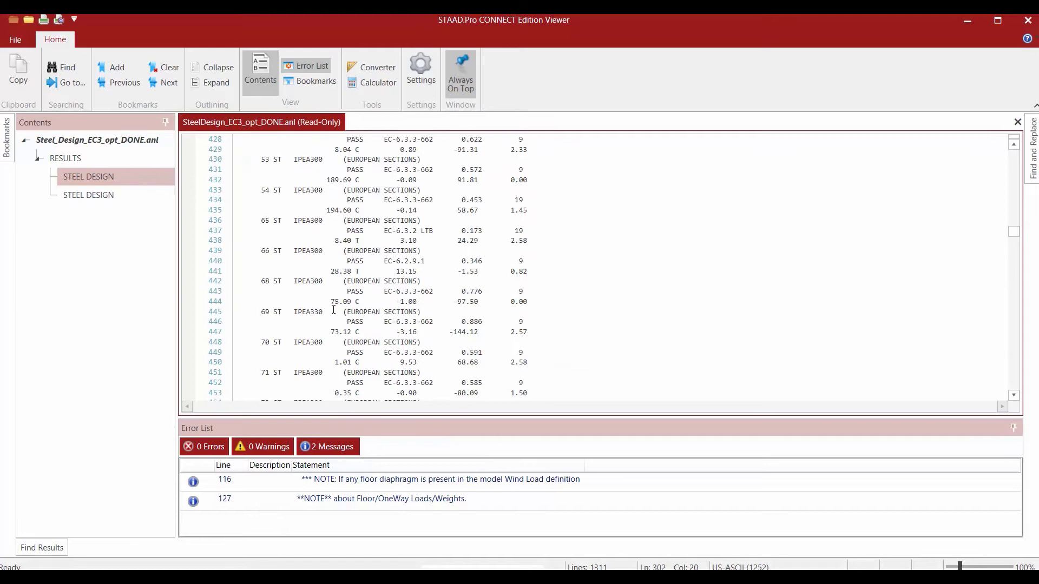
{"action": "scroll", "coordinate": [338, 318], "scroll_direction": "down", "scroll_amount": 20}
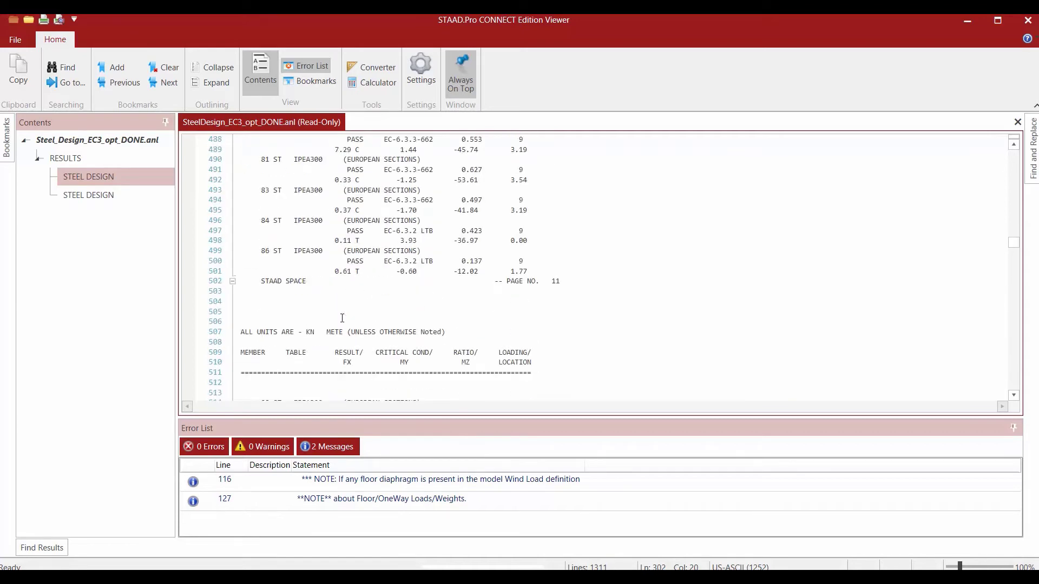
{"action": "scroll", "coordinate": [342, 327], "scroll_direction": "down", "scroll_amount": 20}
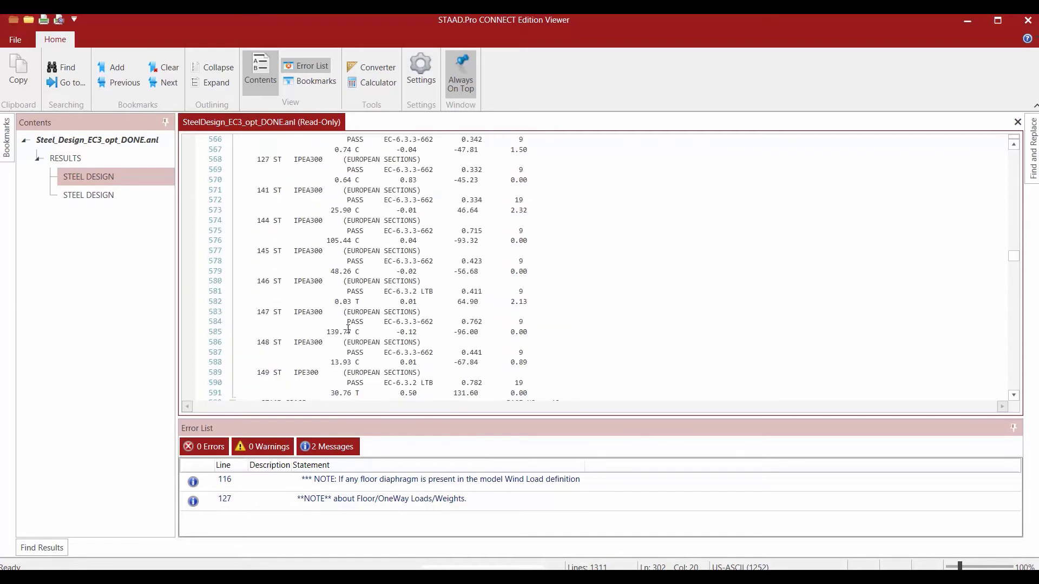
{"action": "scroll", "coordinate": [348, 327], "scroll_direction": "down", "scroll_amount": 20}
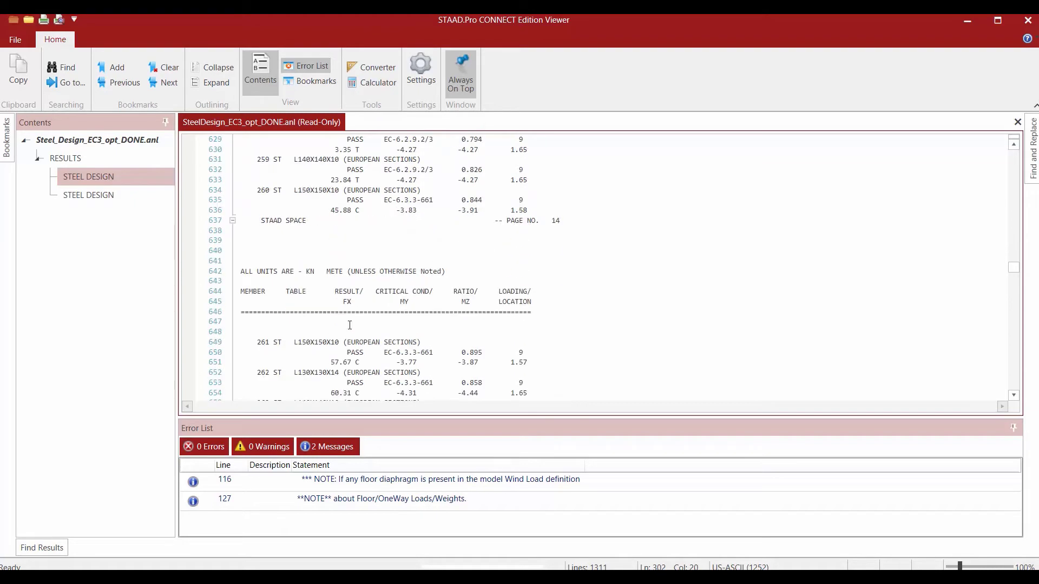
{"action": "scroll", "coordinate": [352, 326], "scroll_direction": "down", "scroll_amount": 20}
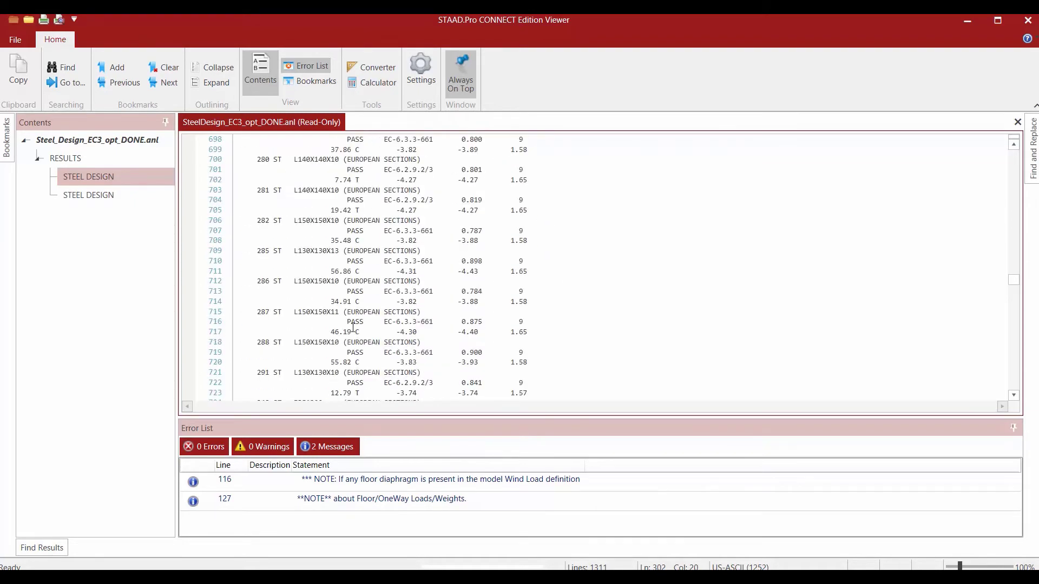
{"action": "scroll", "coordinate": [355, 326], "scroll_direction": "down", "scroll_amount": 9}
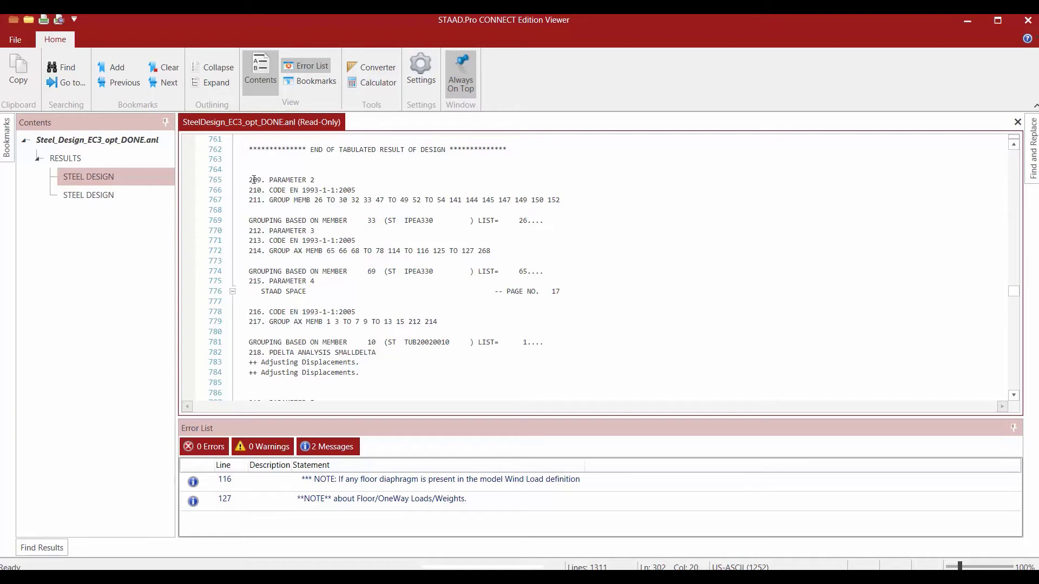
- Examine the member grouping commands and their governing sections under PARAMETER 2 and PARAMETER 3 in the output file
{"action": "left_click_drag", "start_coordinate": [248, 181], "coordinate": [611, 219]}
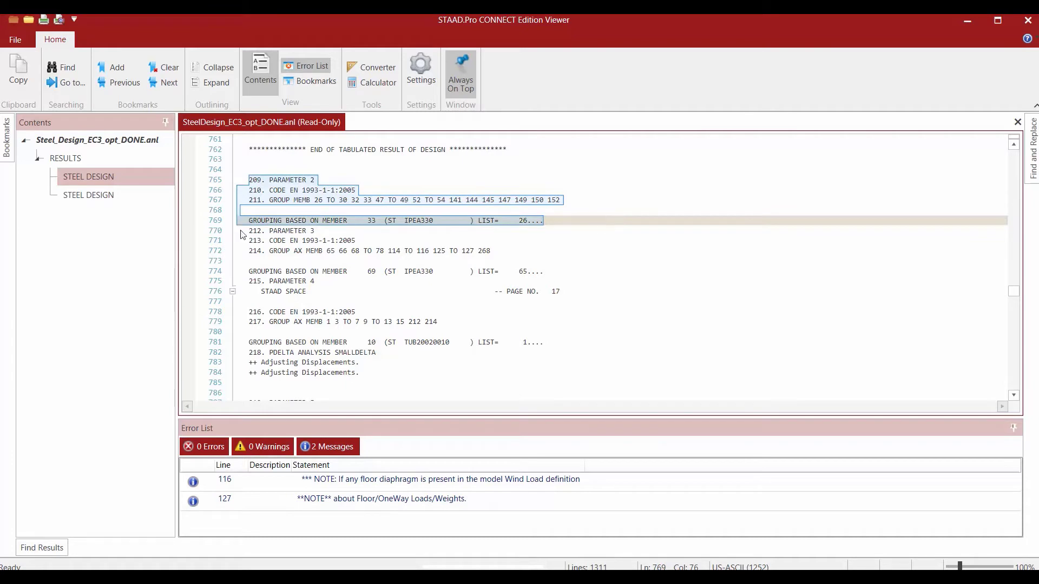
{"action": "left_click_drag", "start_coordinate": [248, 231], "coordinate": [622, 283]}
{"action": "left_click", "coordinate": [627, 288]}
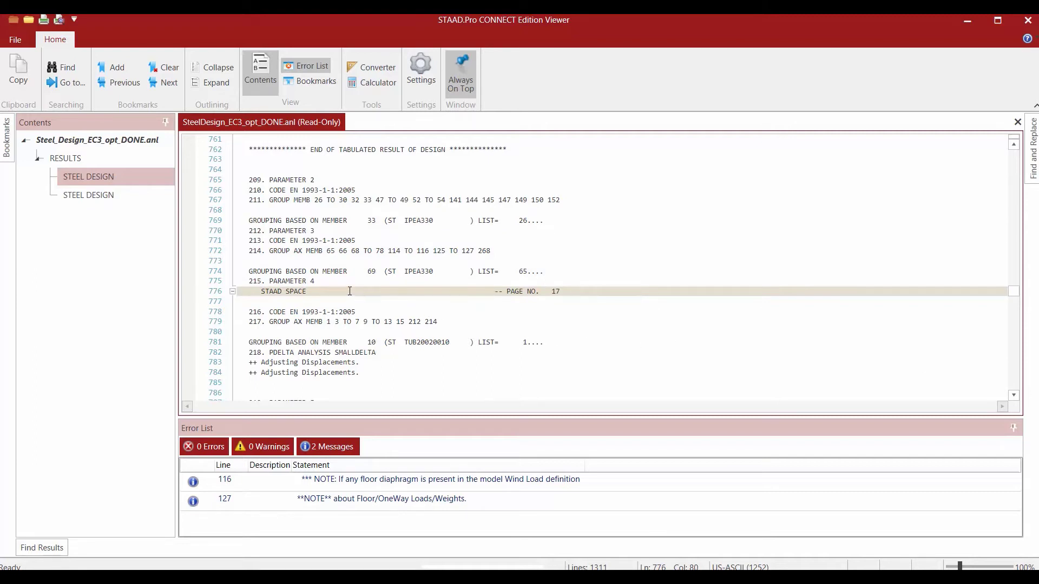
- Examine the code check results for member 1 in the second STEEL DESIGN section, and close the output file
{"action": "left_click", "coordinate": [80, 196]}
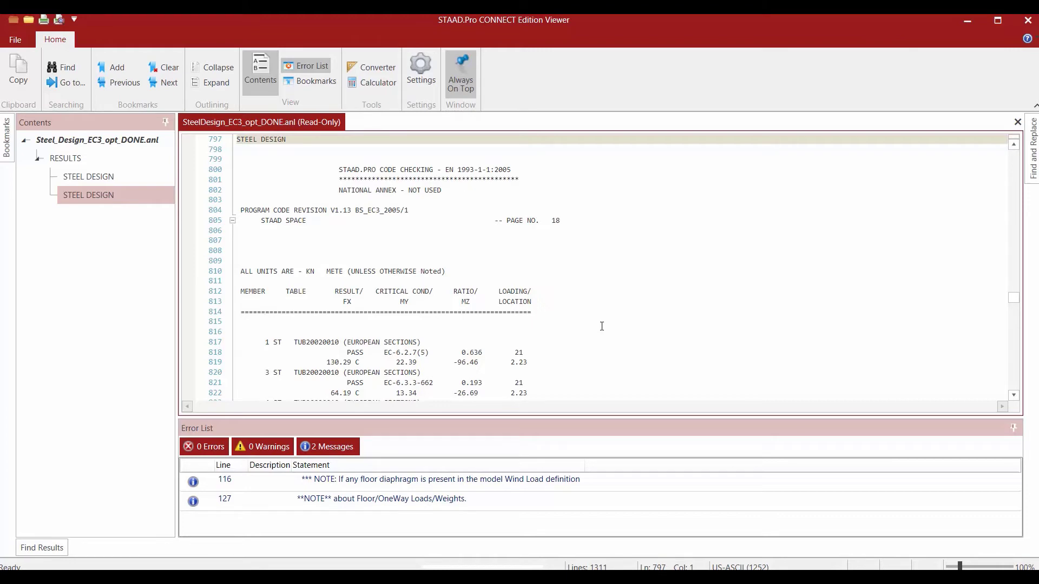
{"action": "left_click", "coordinate": [517, 367]}
{"action": "scroll", "coordinate": [517, 366], "scroll_direction": "down", "scroll_amount": 5}
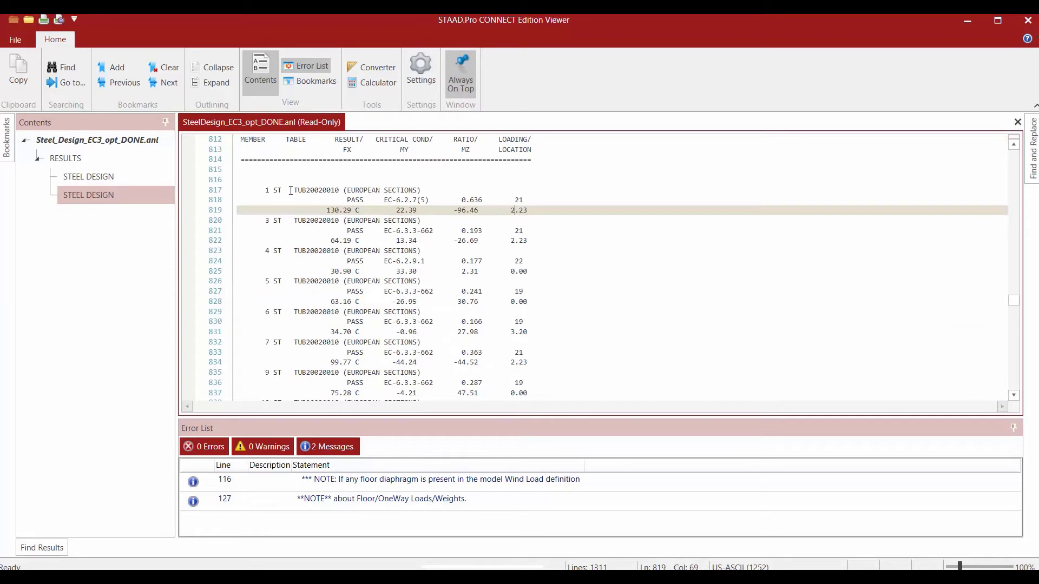
{"action": "left_click_drag", "start_coordinate": [291, 190], "coordinate": [365, 201]}
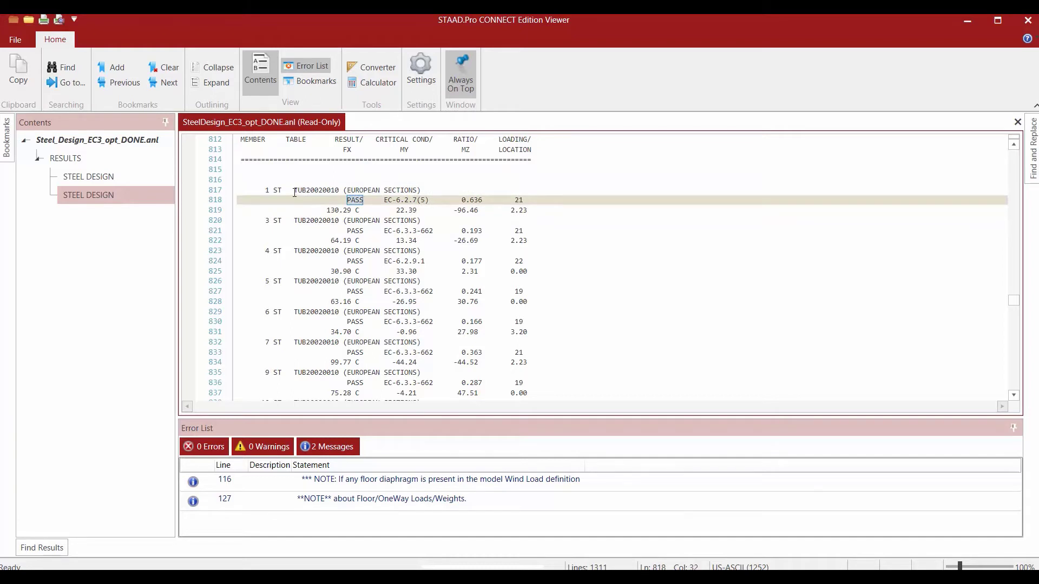
{"action": "left_click_drag", "start_coordinate": [294, 191], "coordinate": [340, 191]}
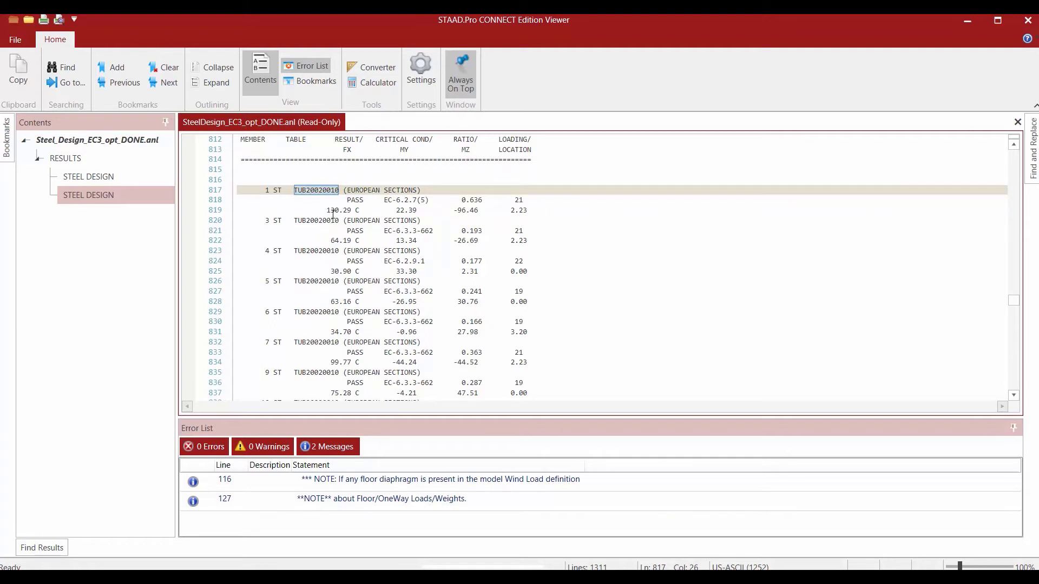
{"action": "left_click", "coordinate": [1026, 21]}
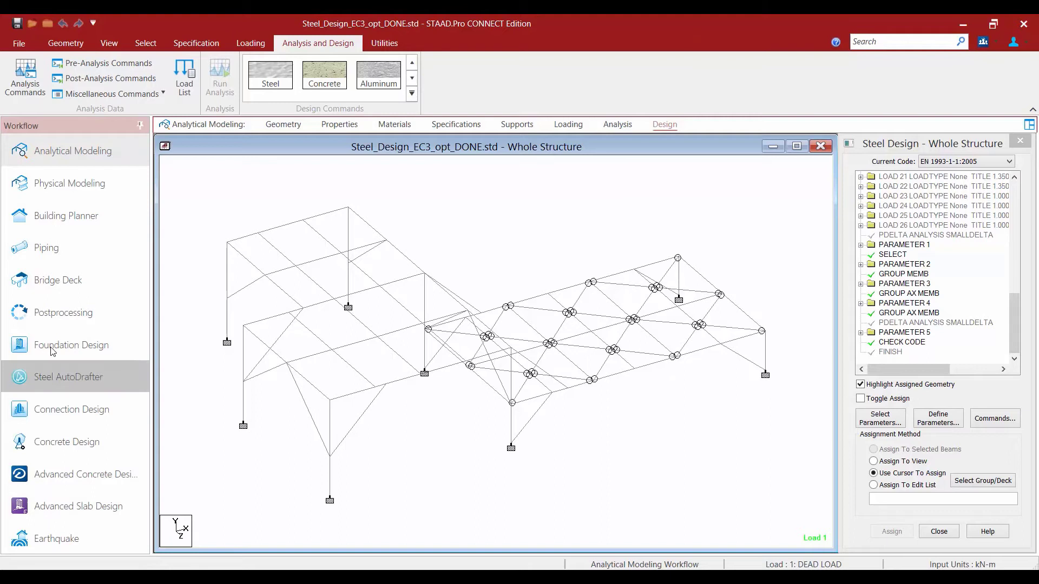
- Switch to the Postprocessing workflow and display the Utilization layout for the beam results
{"action": "left_click", "coordinate": [45, 315]}
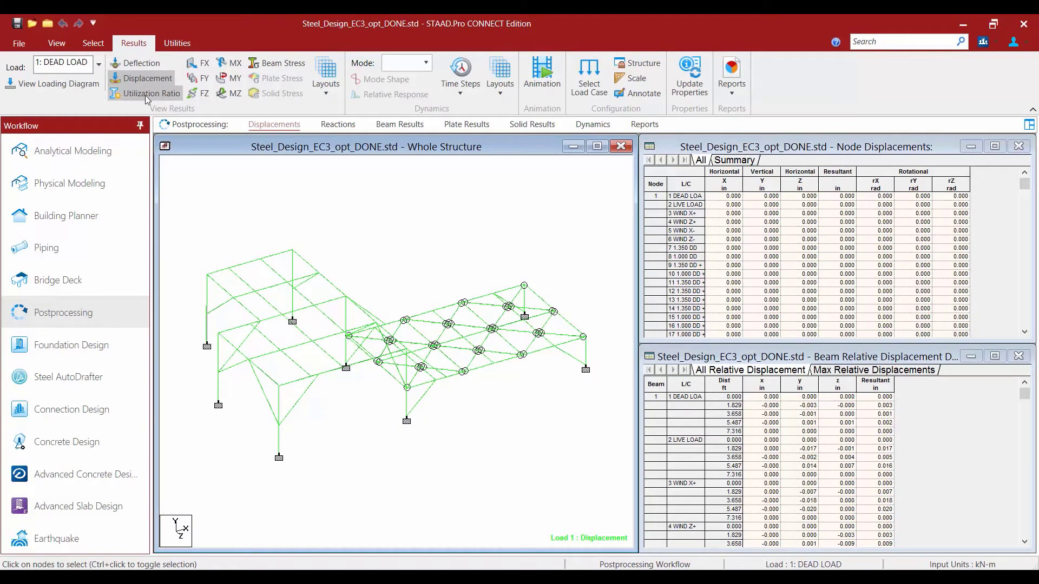
{"action": "left_click", "coordinate": [329, 93]}
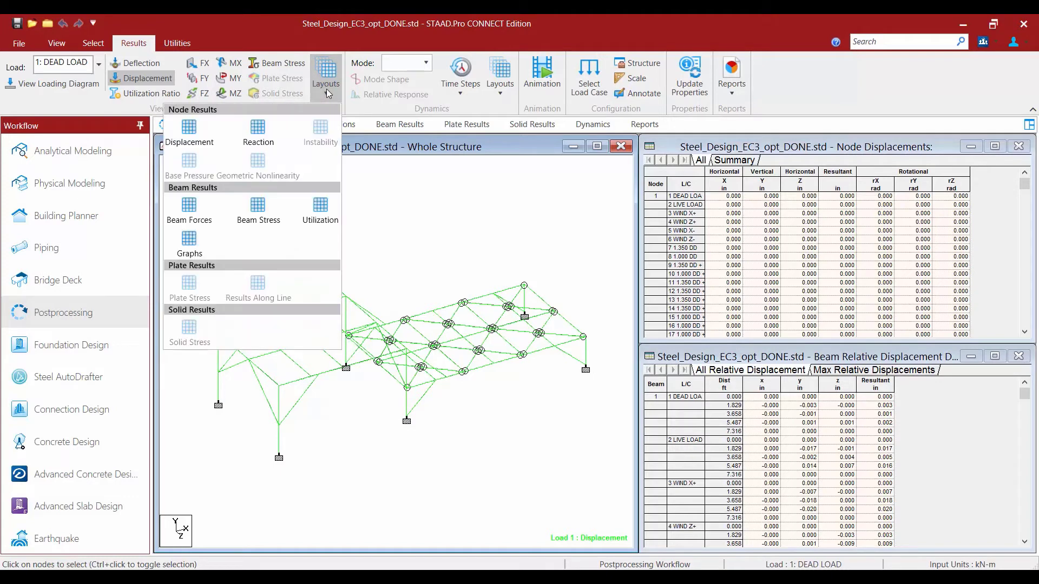
{"action": "left_click", "coordinate": [321, 205]}
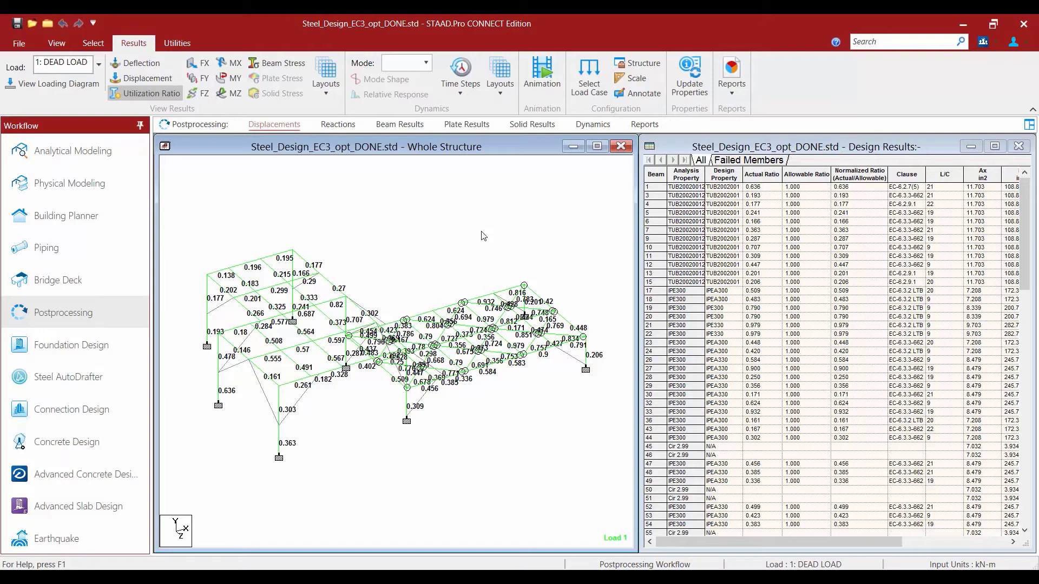
{"action": "left_click", "coordinate": [692, 152]}
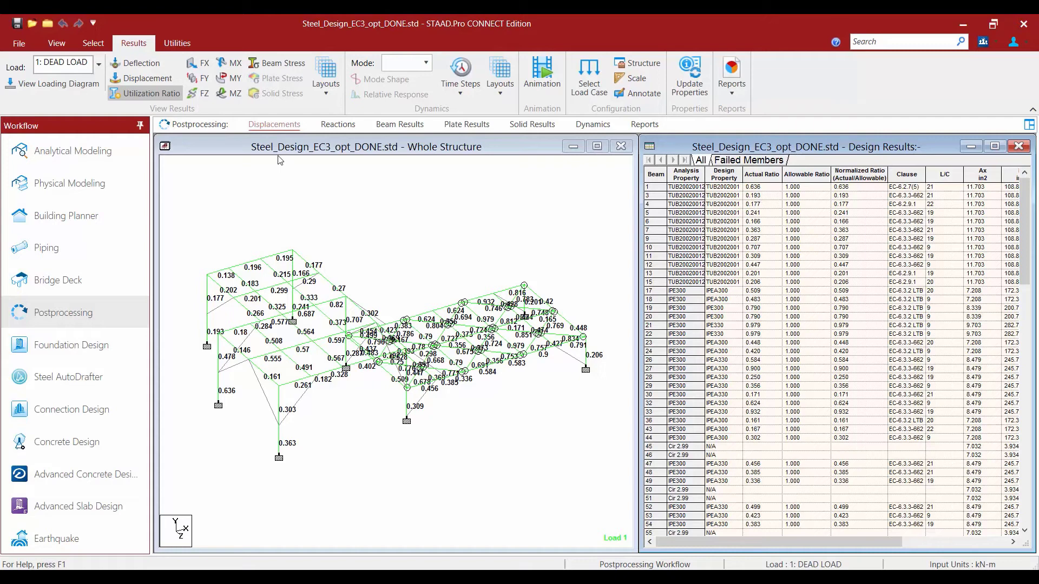
{"action": "left_click", "coordinate": [263, 148]}
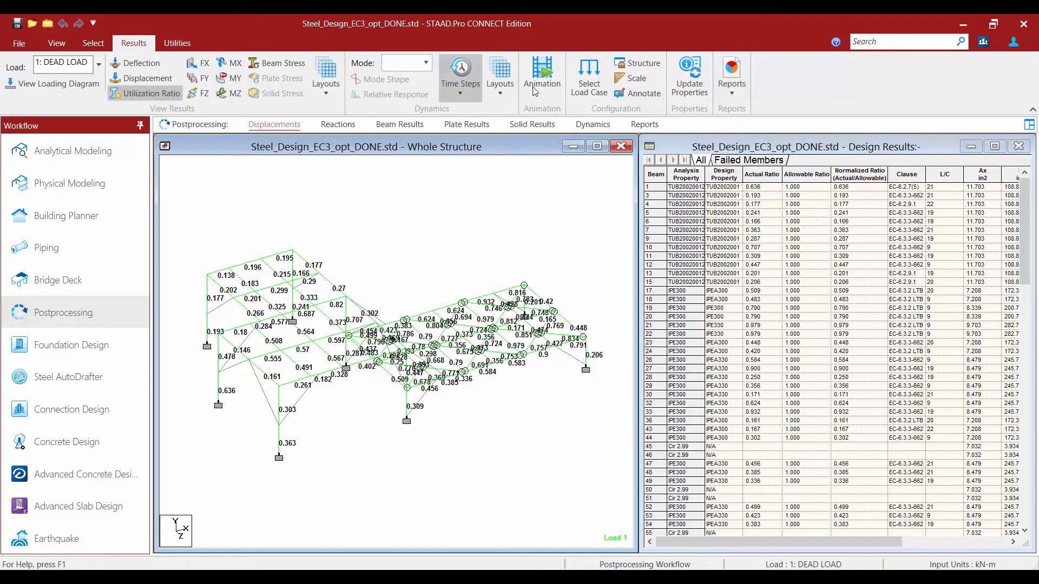
- Limit the design results table to the member group G1: _ROOFGIRDERS
{"action": "left_click", "coordinate": [590, 82]}
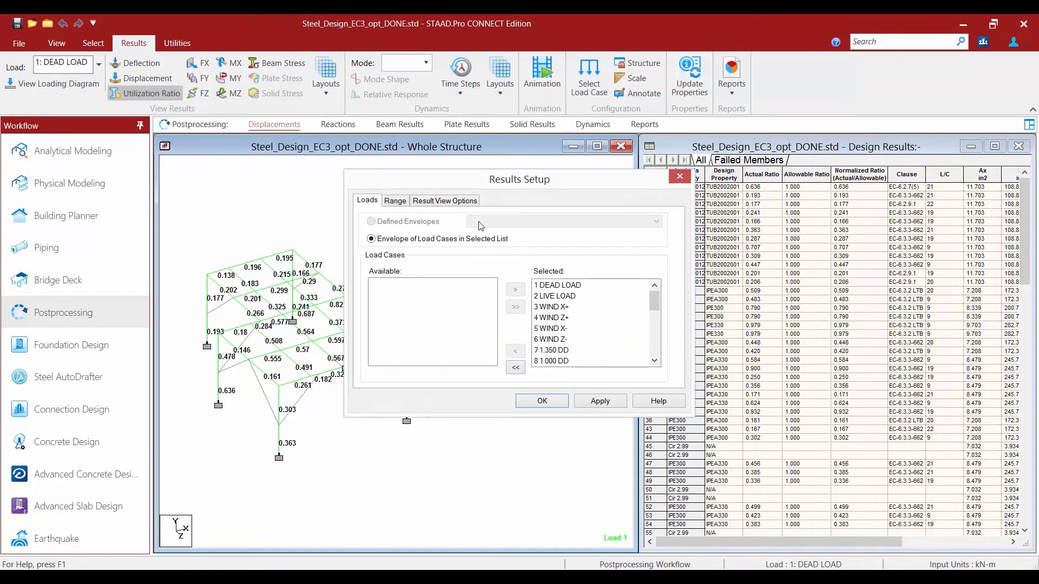
{"action": "left_click", "coordinate": [394, 203]}
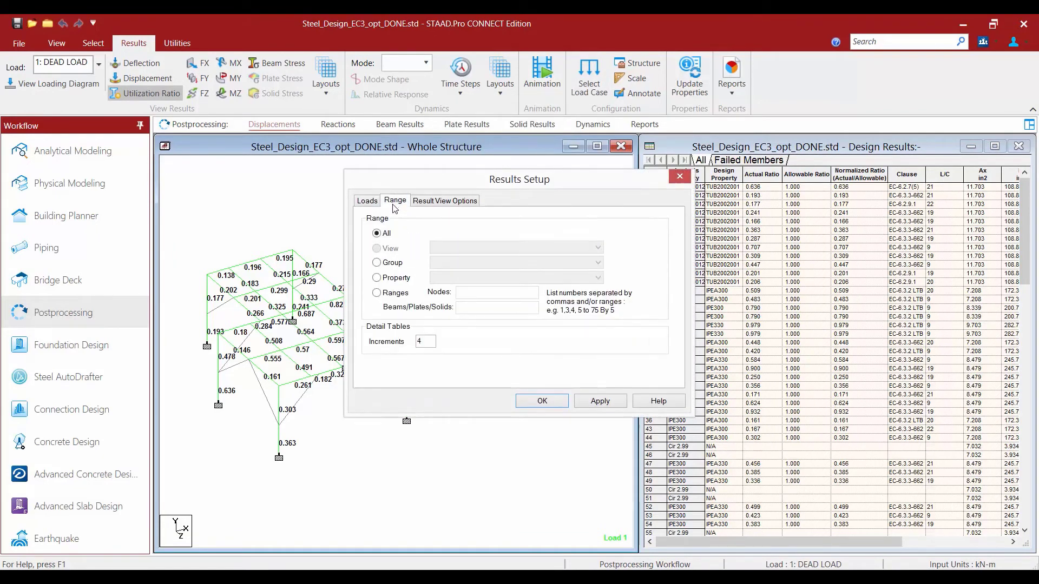
{"action": "left_click", "coordinate": [377, 263]}
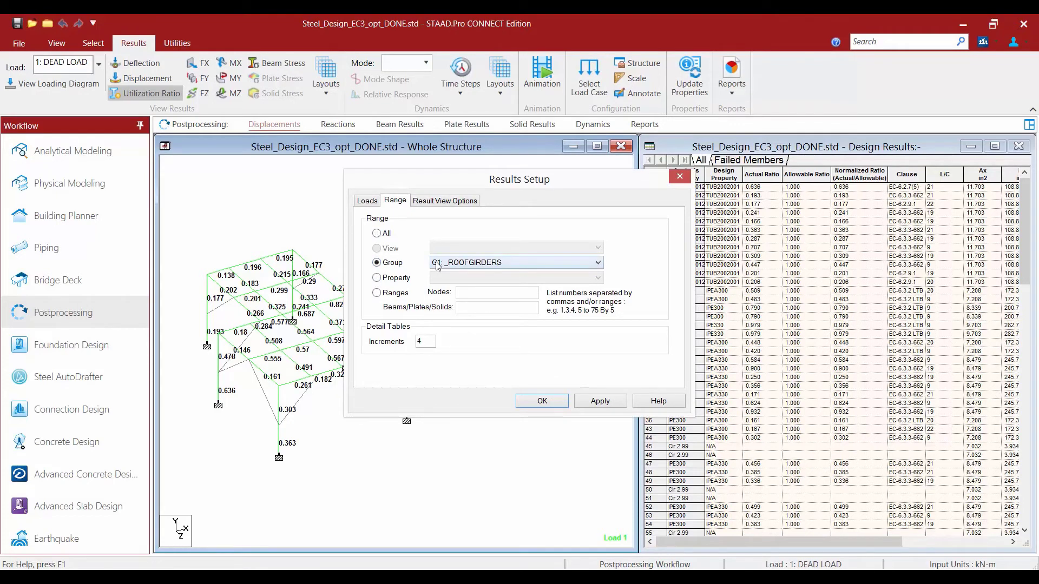
{"action": "left_click", "coordinate": [541, 402]}
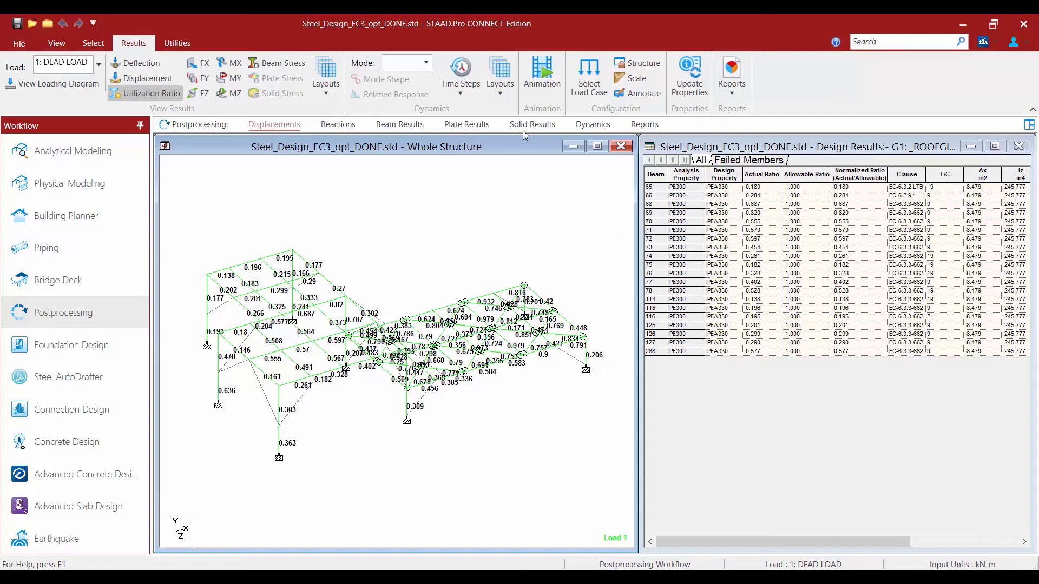
- Change the design results range to the member group G4: _FLOORBEAMS
{"action": "left_click", "coordinate": [579, 80]}
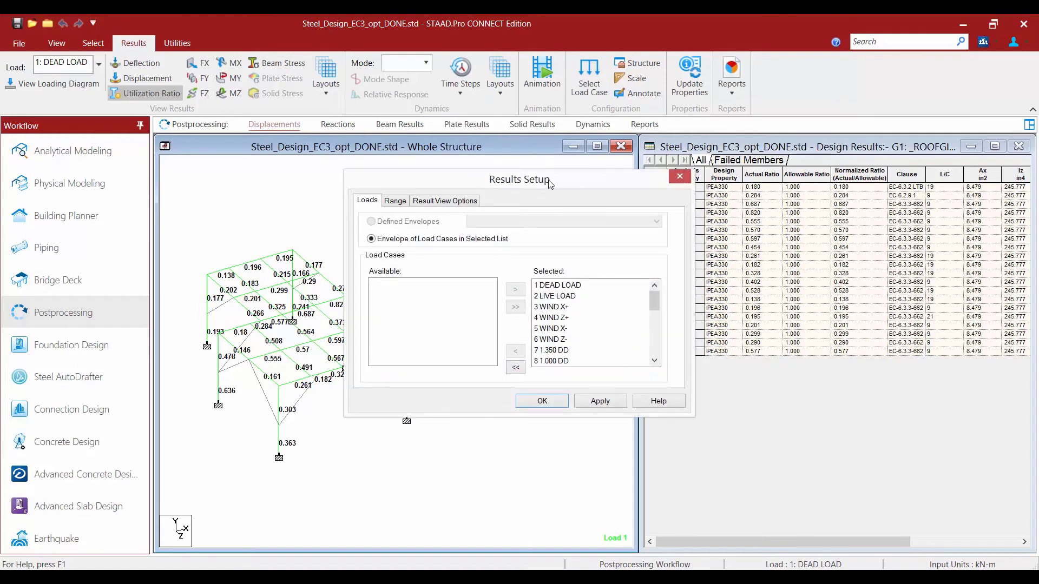
{"action": "left_click", "coordinate": [397, 202]}
{"action": "left_click", "coordinate": [454, 264]}
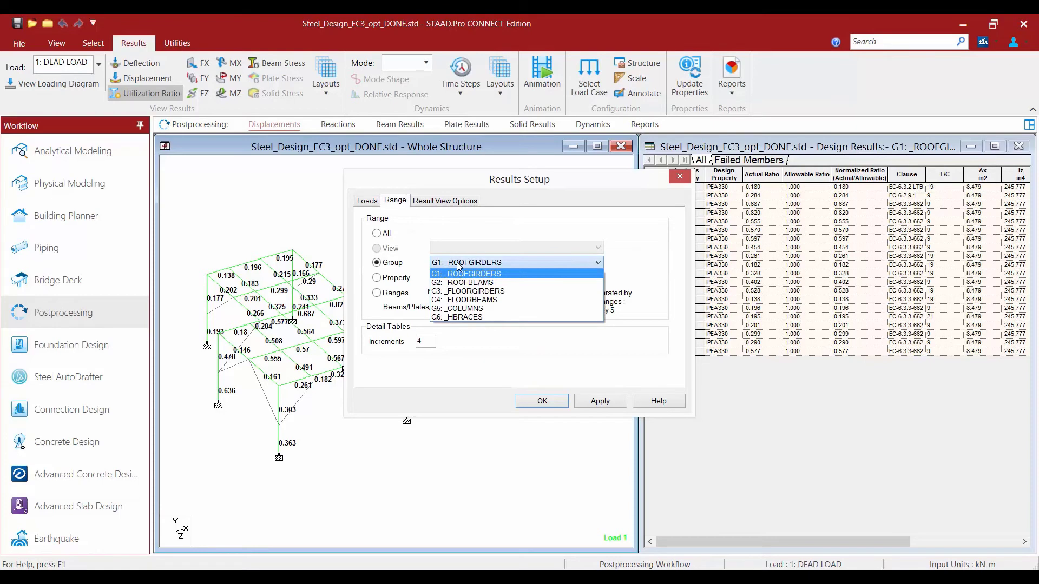
{"action": "left_click", "coordinate": [466, 300]}
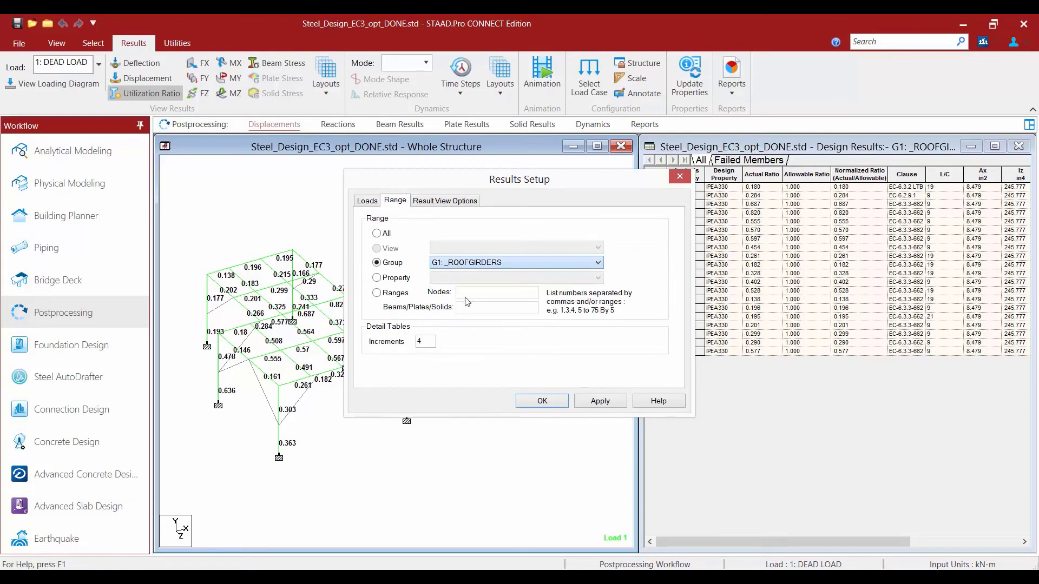
{"action": "left_click", "coordinate": [541, 401]}
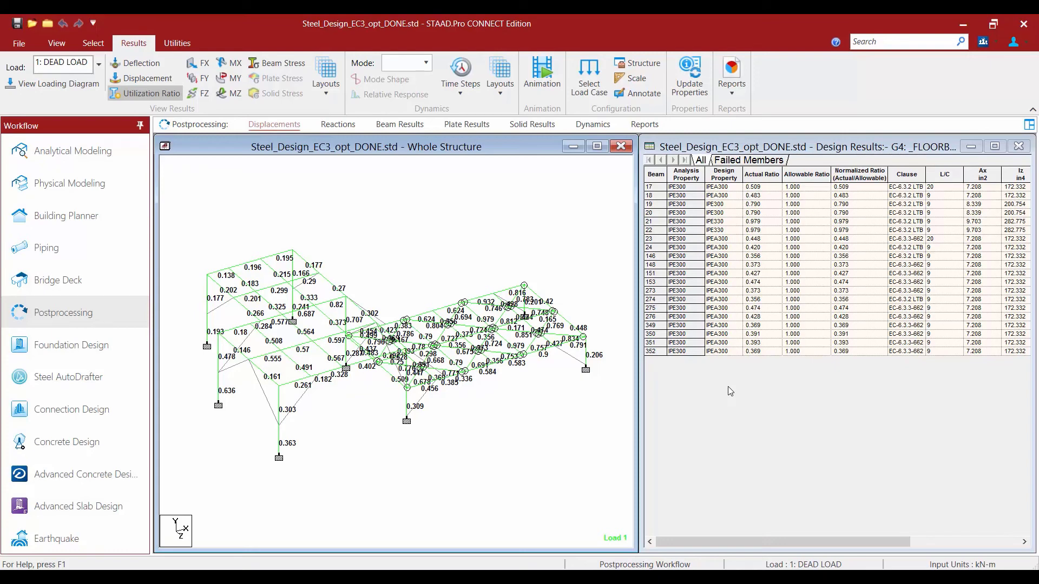
- Set the results range back to All so the design results table covers every member
{"action": "left_click", "coordinate": [578, 86]}
{"action": "left_click", "coordinate": [395, 201]}
{"action": "left_click", "coordinate": [376, 233]}
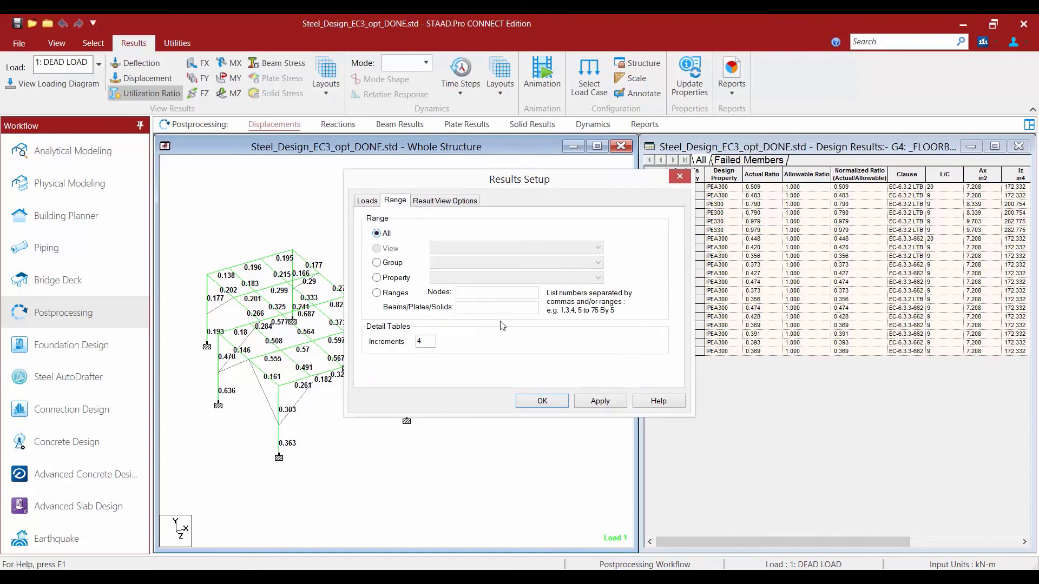
{"action": "left_click", "coordinate": [542, 401]}
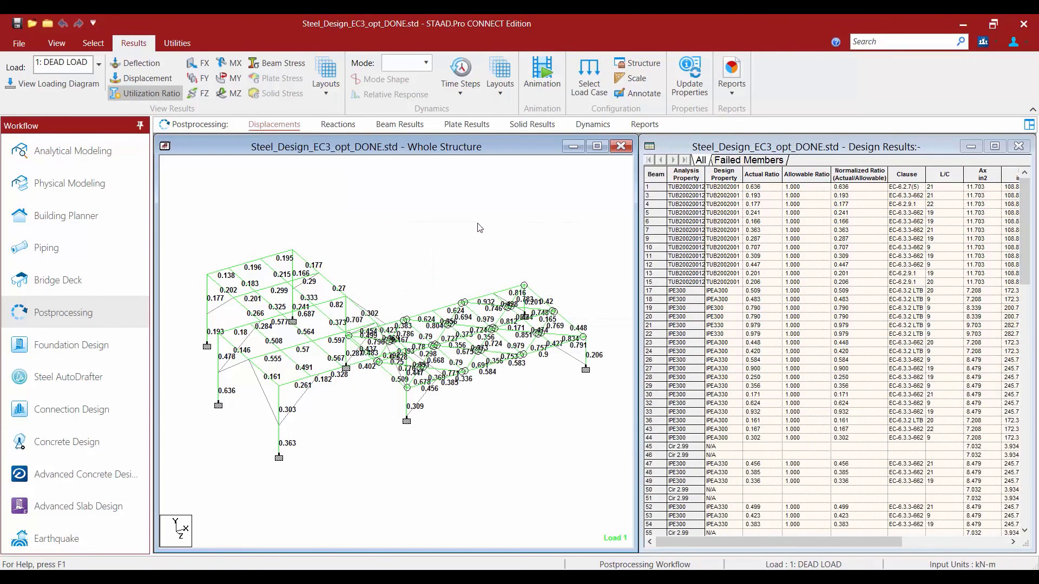